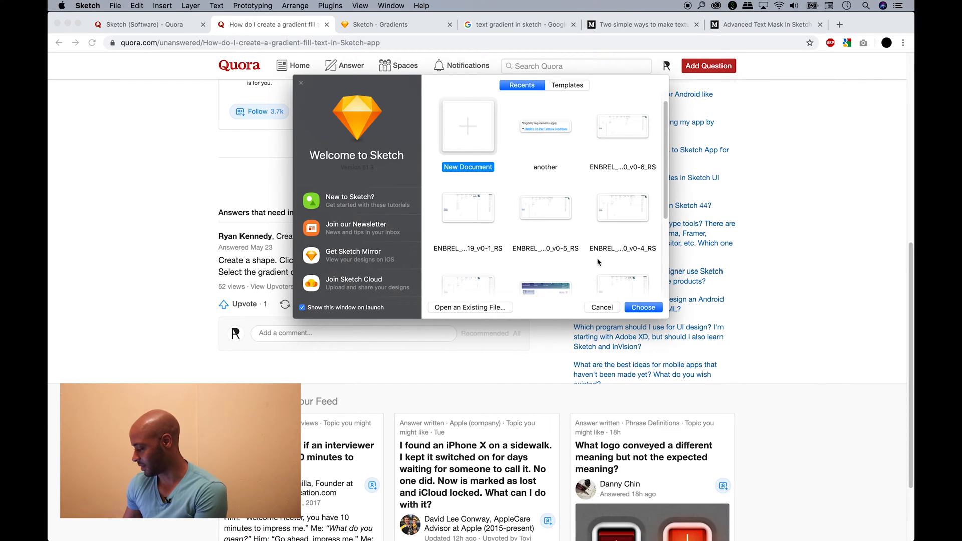
Create a new blank document and add an iPhone 8 artboard of 375 × 667.
{"action": "left_click", "coordinate": [643, 309]}
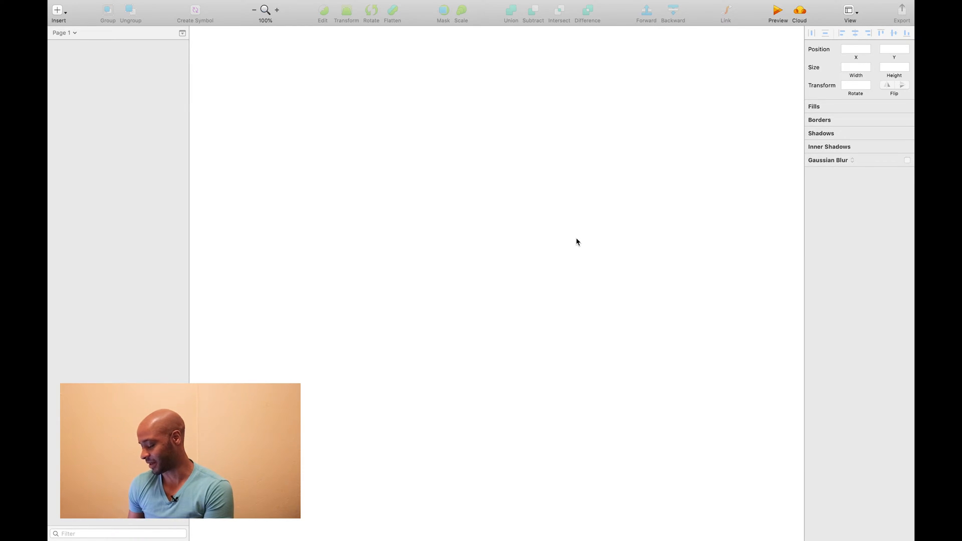
{"action": "key", "text": "a"}
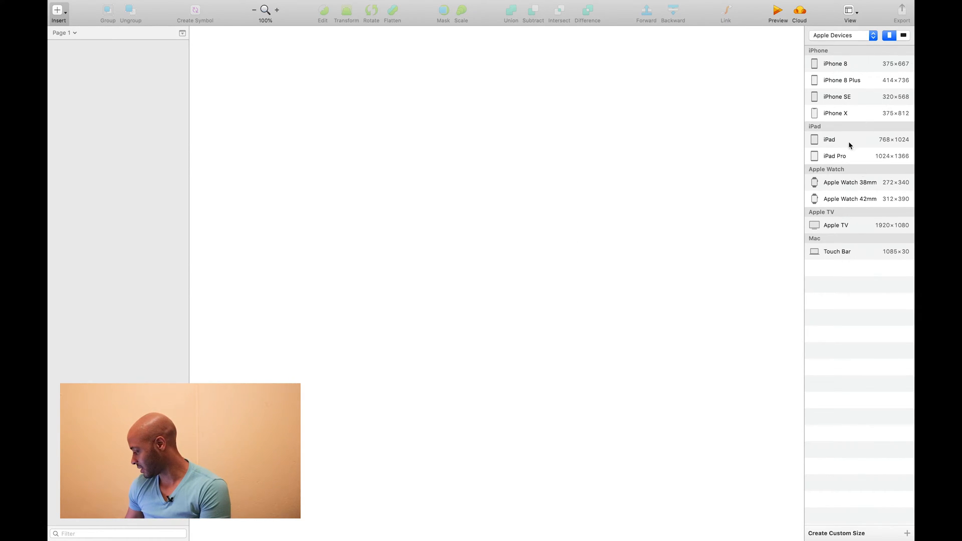
{"action": "left_click", "coordinate": [837, 68]}
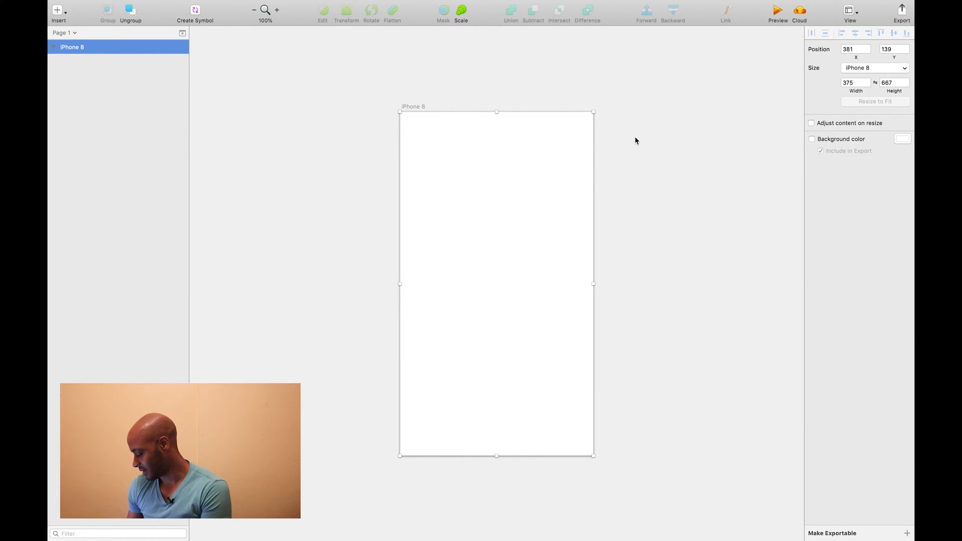
{"action": "key", "text": "super+2"}
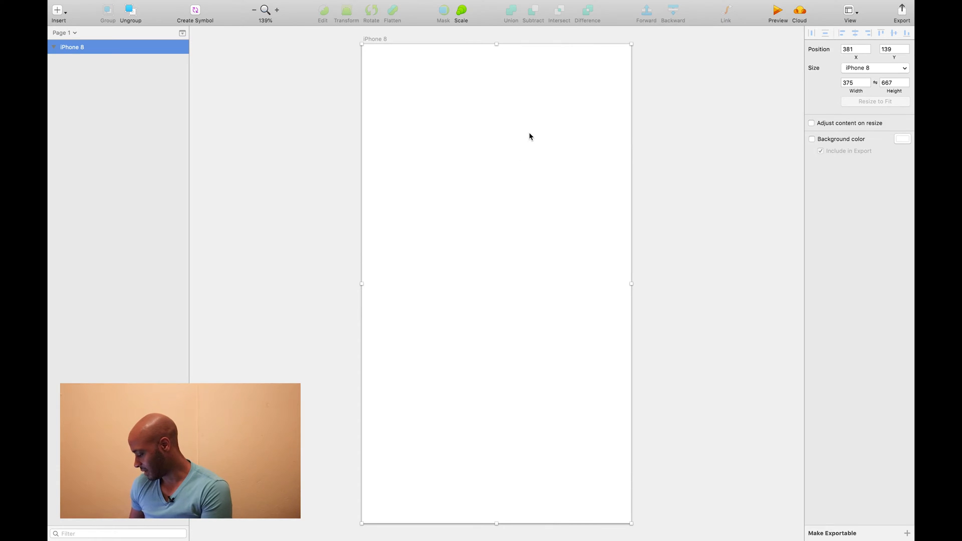
Add a text layer near the artboard's upper edge reading "Gradient" and "Text" on two lines.
{"action": "key", "text": "t"}
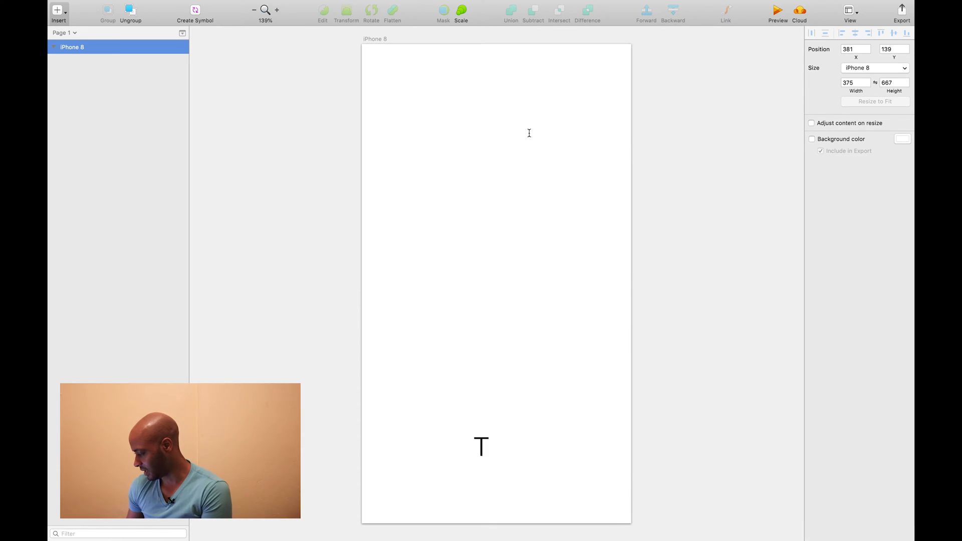
{"action": "left_click", "coordinate": [494, 93]}
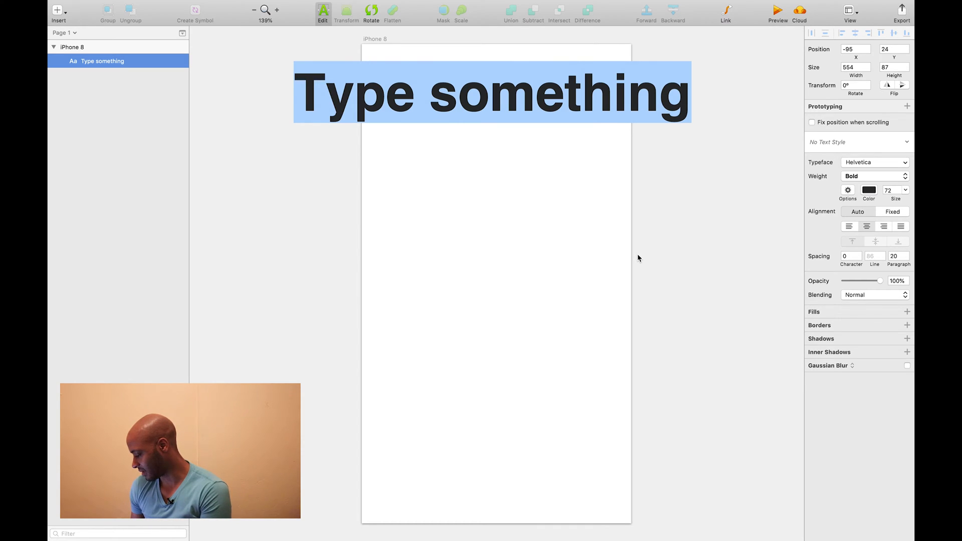
{"action": "type", "text": "Gr"}
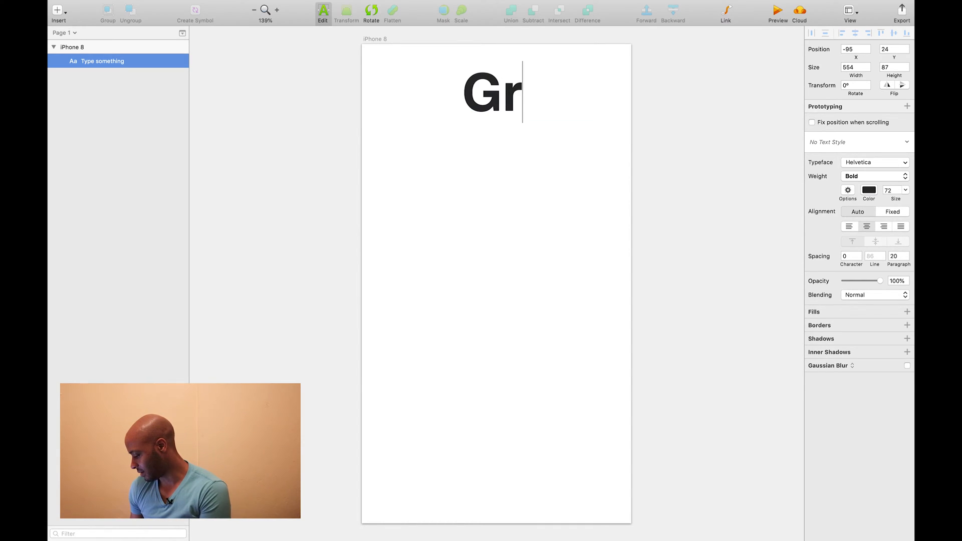
{"action": "type", "text": "adient"}
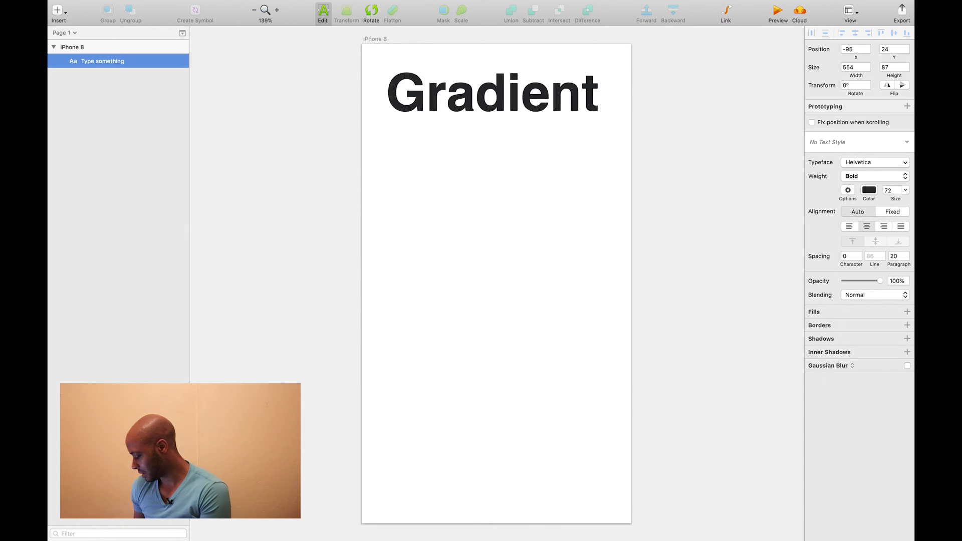
{"action": "key", "text": "Return"}
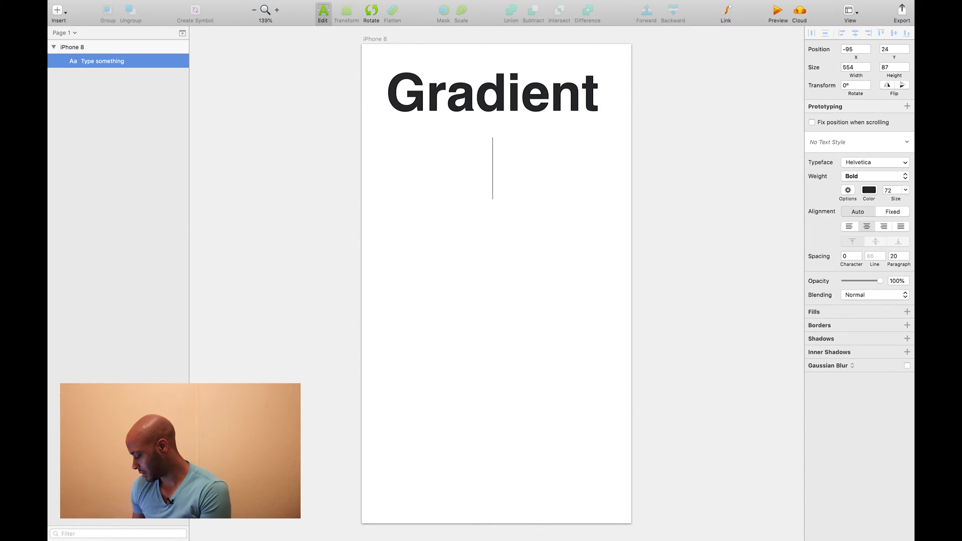
{"action": "type", "text": "Colo"}
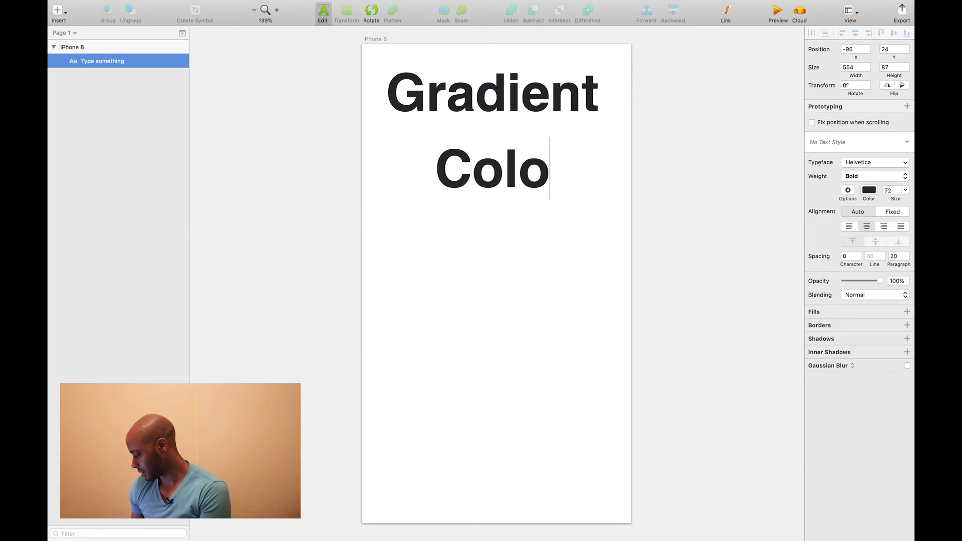
{"action": "key", "text": "BackSpace"}
{"action": "key", "text": "BackSpace"}
{"action": "key", "text": "BackSpace"}
{"action": "key", "text": "BackSpace"}
{"action": "key", "text": "BackSpace"}
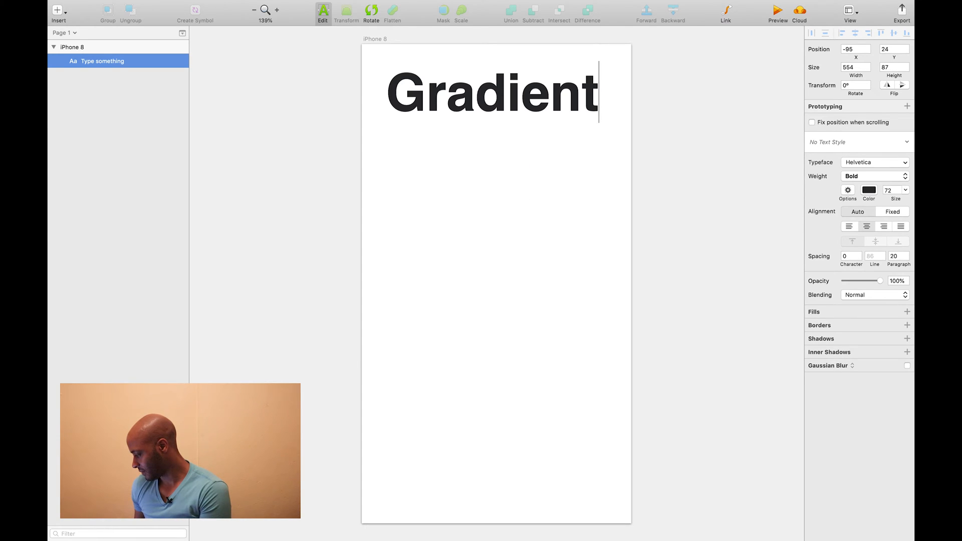
{"action": "key", "text": "Return"}
{"action": "type", "text": "Text"}
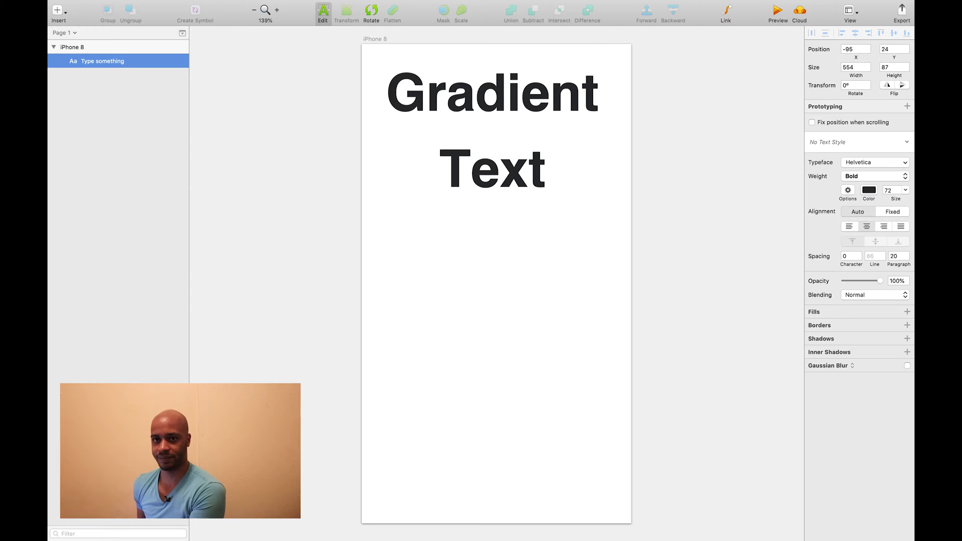
{"action": "key", "text": "Escape"}
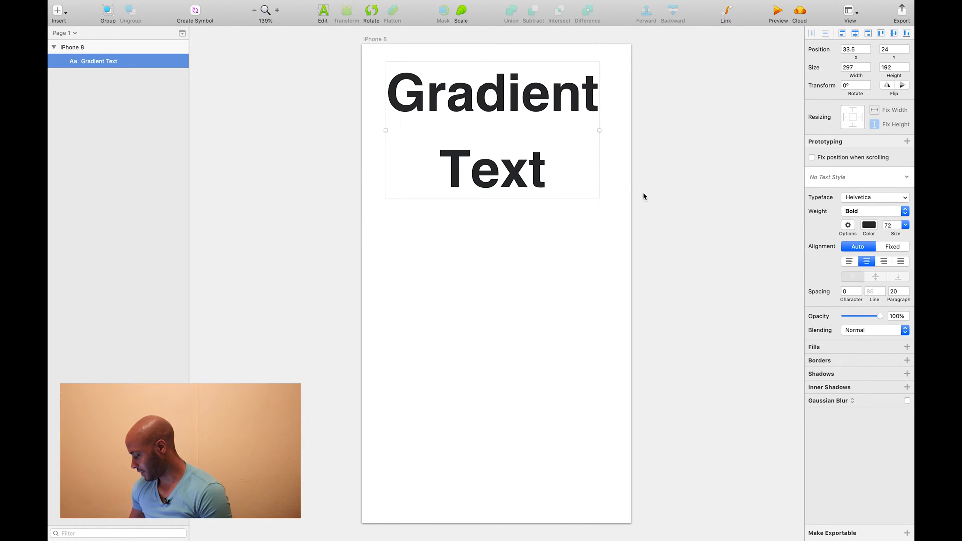
Change the text layer's color to a medium blue.
{"action": "left_click", "coordinate": [869, 229]}
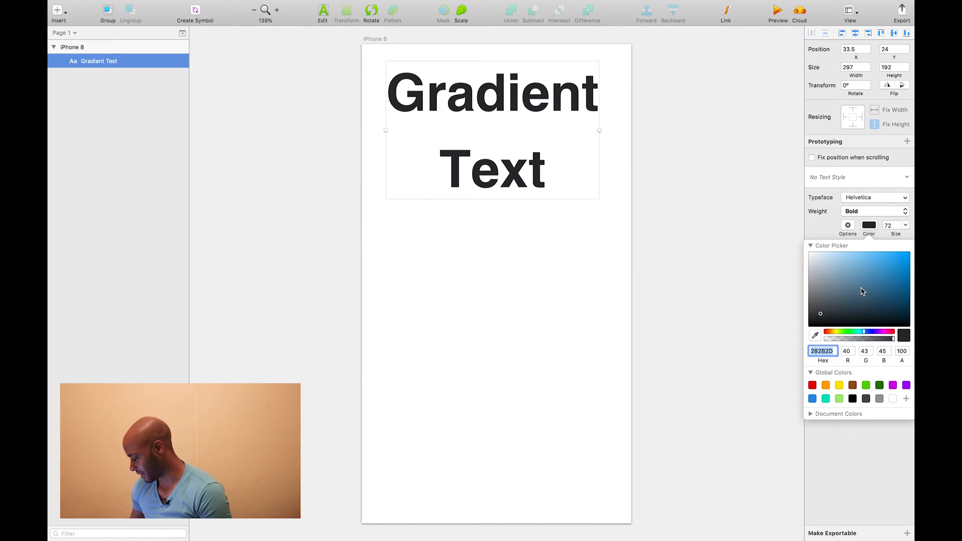
{"action": "left_click", "coordinate": [888, 262]}
{"action": "mouse_move", "coordinate": [887, 262]}
{"action": "left_mouse_down"}
{"action": "mouse_move", "coordinate": [867, 293]}
{"action": "mouse_move", "coordinate": [871, 279]}
{"action": "left_mouse_up"}
{"action": "left_click", "coordinate": [820, 228]}
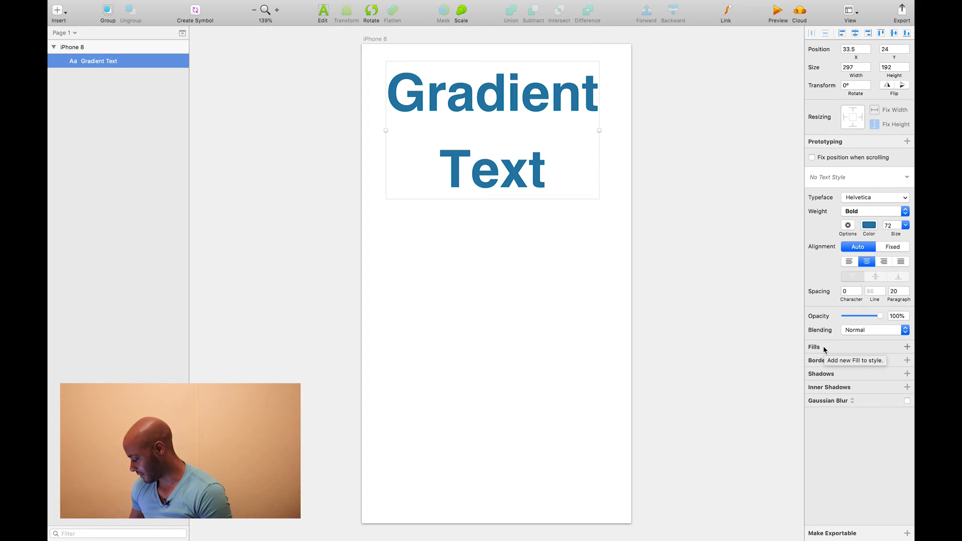
Try to give the text layer a linear gradient fill from red E42D2D at the start to dark red 593434 at the end.
{"action": "left_click", "coordinate": [825, 350]}
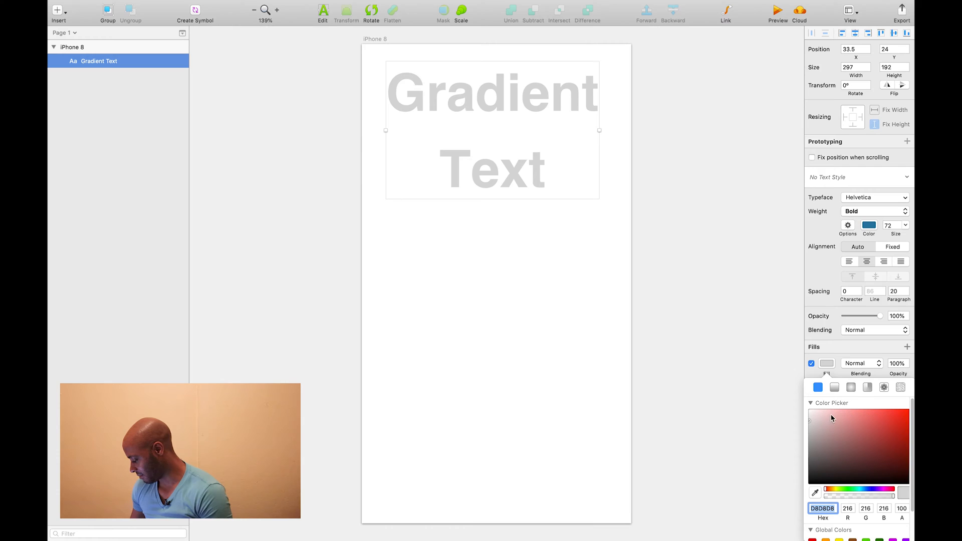
{"action": "left_click", "coordinate": [834, 388]}
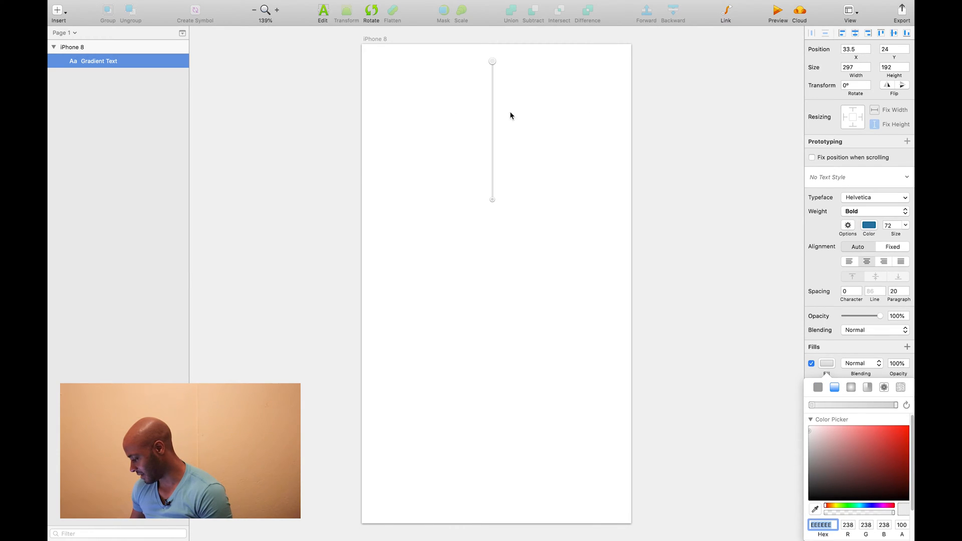
{"action": "left_click", "coordinate": [493, 63]}
{"action": "left_click_drag", "start_coordinate": [891, 465], "coordinate": [891, 437]}
{"action": "left_click", "coordinate": [493, 199]}
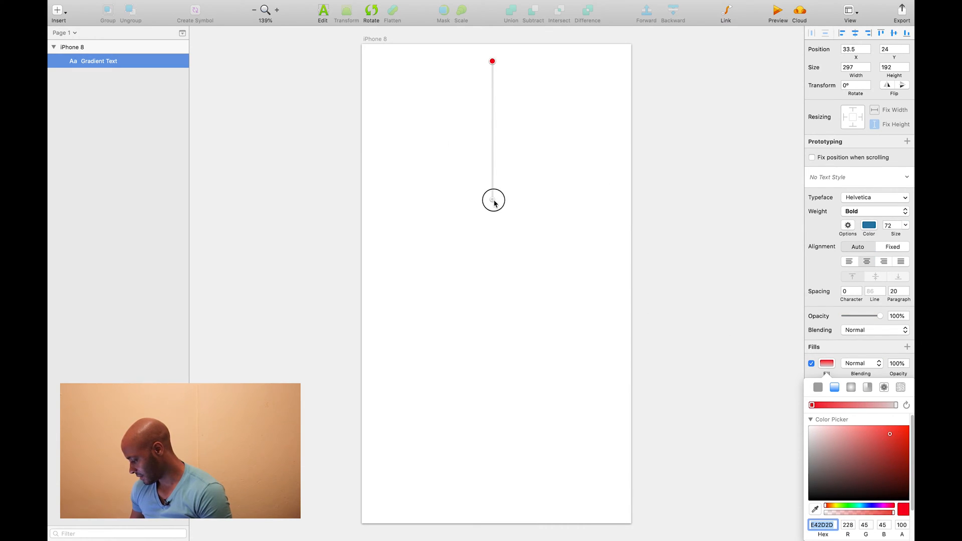
{"action": "left_click_drag", "start_coordinate": [855, 463], "coordinate": [850, 475]}
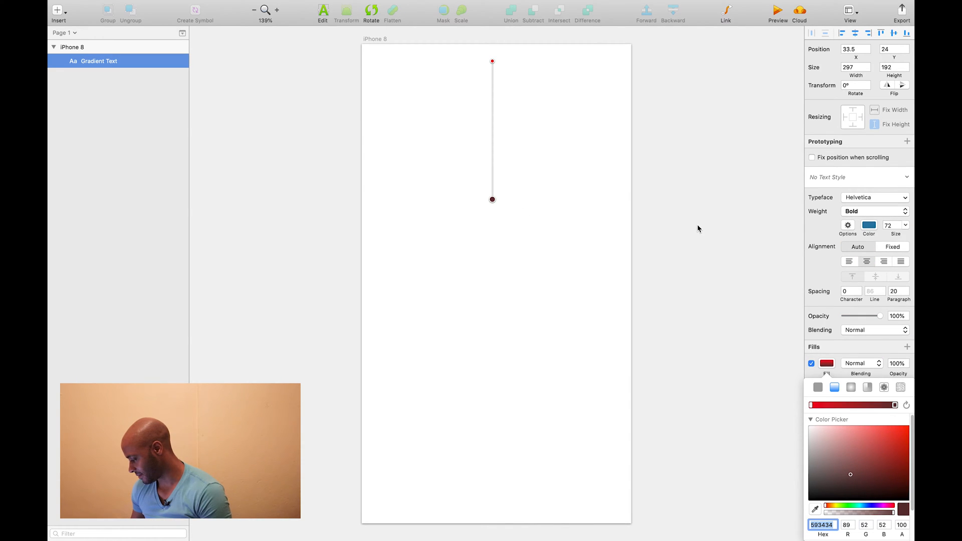
{"action": "left_click", "coordinate": [696, 283]}
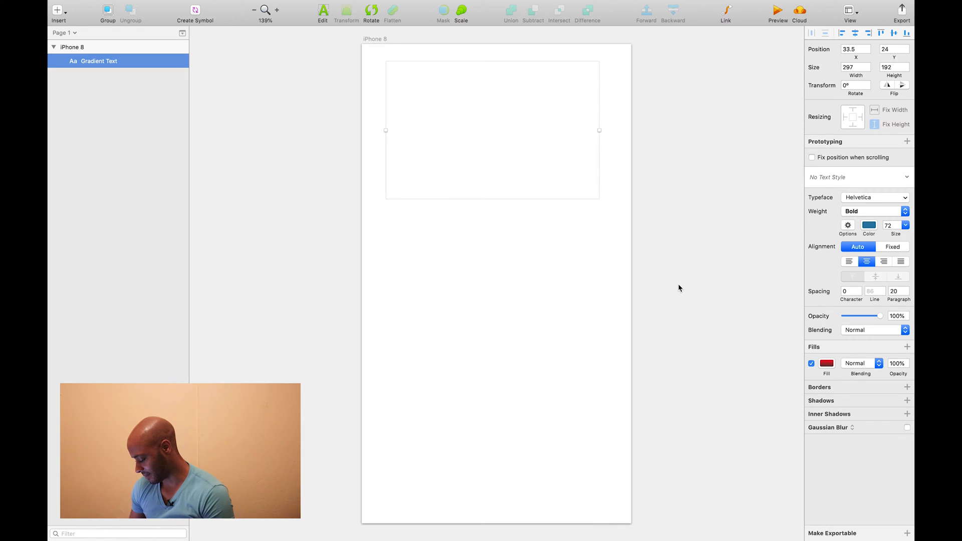
Undo the gradient fill and the blue color change on the text layer.
{"action": "key", "text": "super+z"}
{"action": "key", "text": "super+z"}
{"action": "key", "text": "super+z"}
{"action": "key", "text": "super+z"}
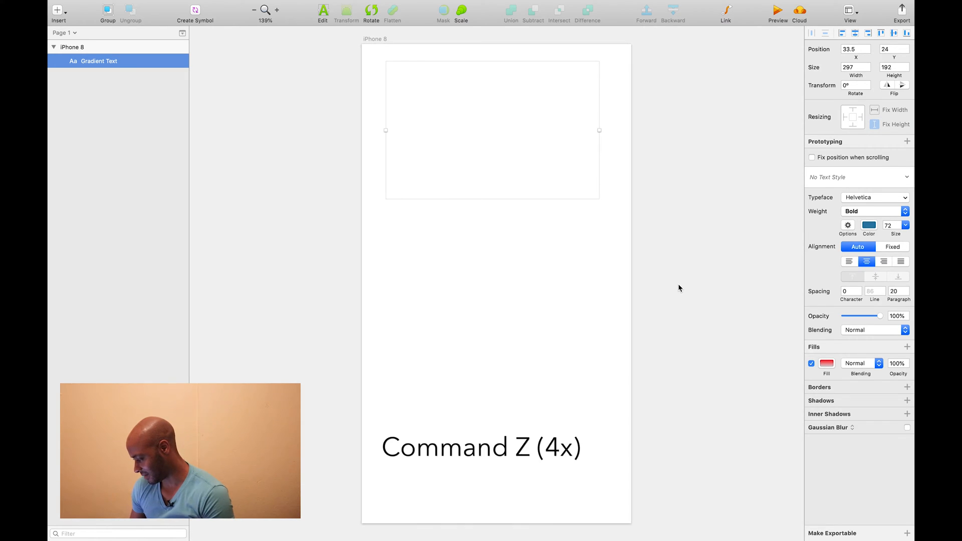
{"action": "key", "text": "super+z"}
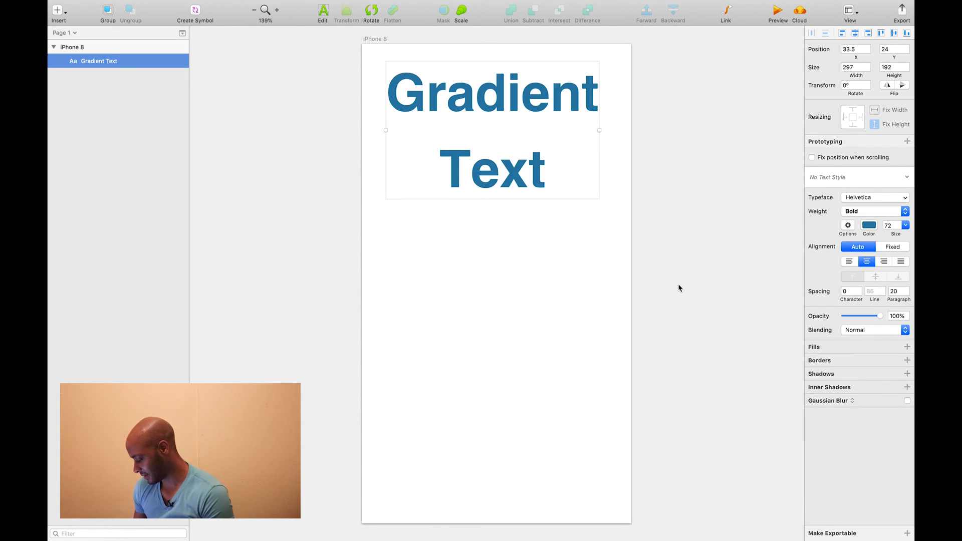
{"action": "key", "text": "super+z"}
{"action": "key", "text": "super+z"}
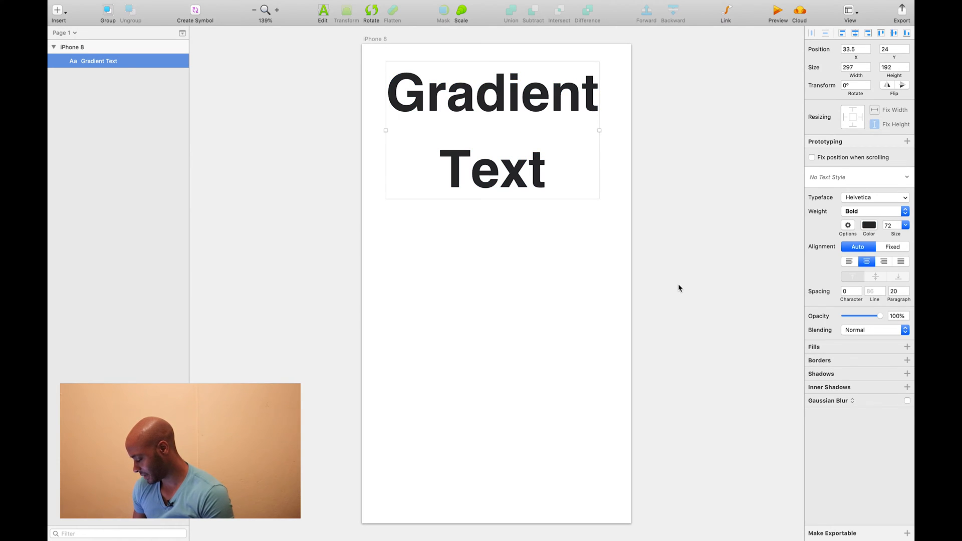
Convert the Gradient Text layer to outlines.
{"action": "left_click", "coordinate": [635, 261]}
{"action": "left_click", "coordinate": [396, 158]}
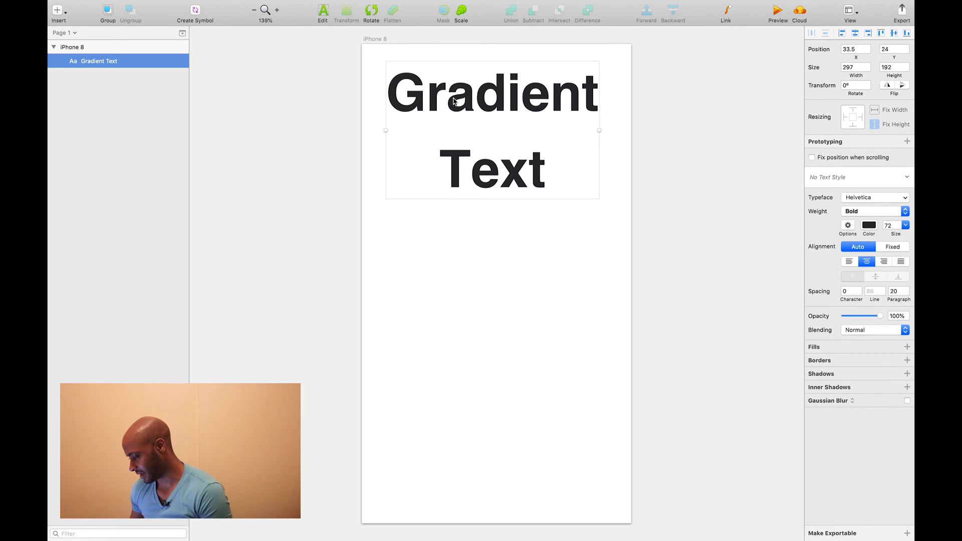
{"action": "mouse_move", "coordinate": [162, 4]}
{"action": "left_click", "coordinate": [190, 5]}
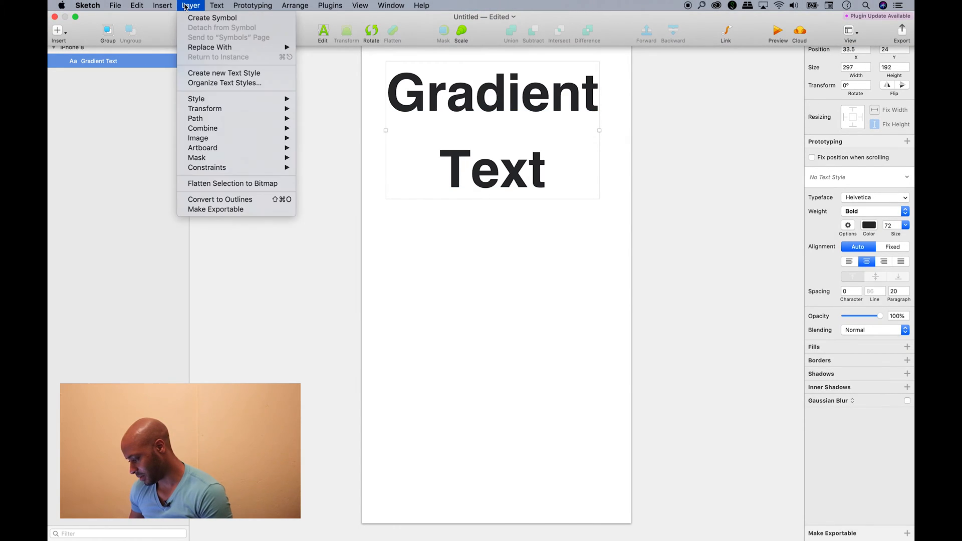
{"action": "mouse_move", "coordinate": [200, 103]}
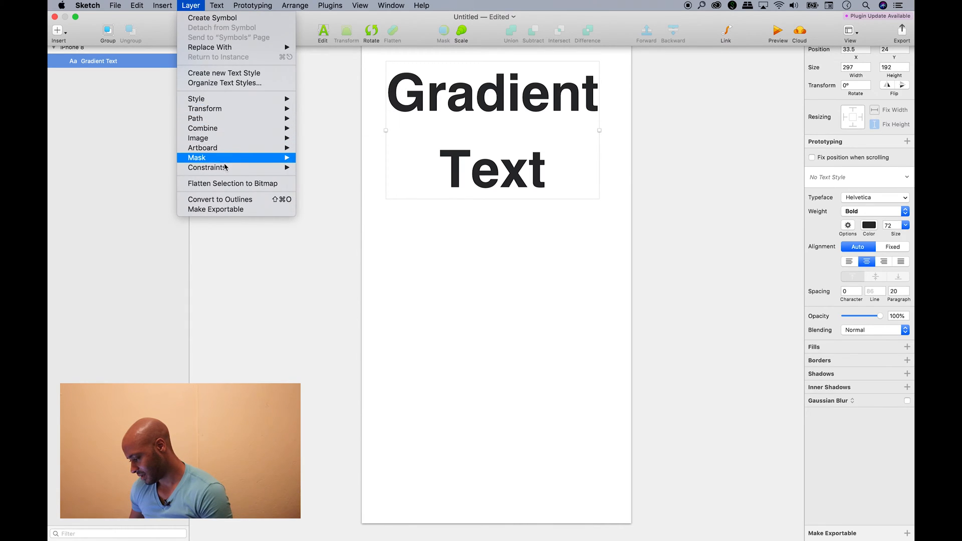
{"action": "mouse_move", "coordinate": [227, 171]}
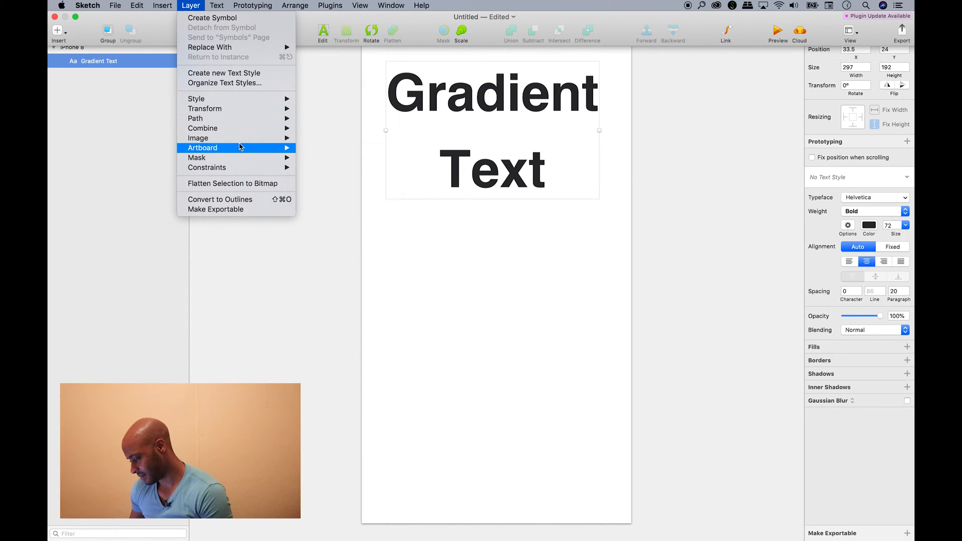
{"action": "left_click", "coordinate": [240, 200]}
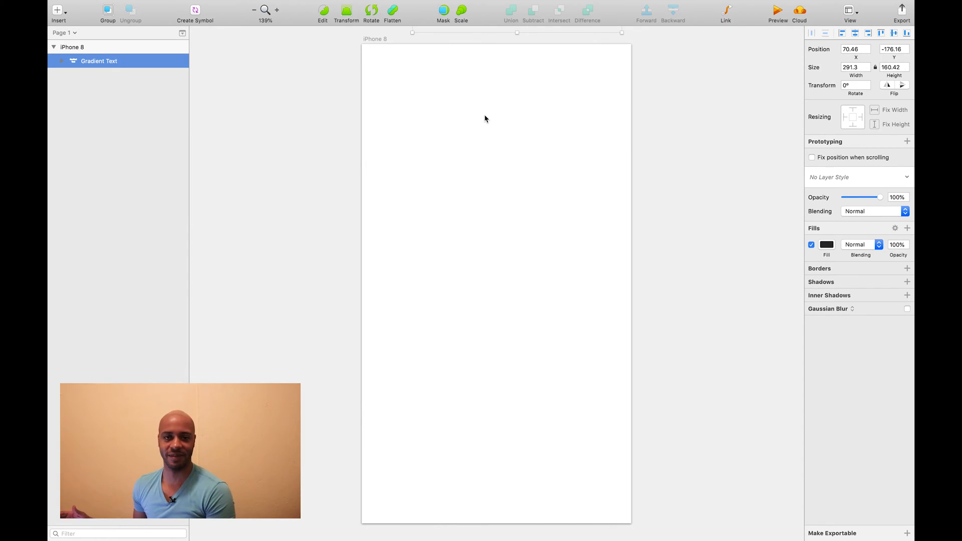
Move the outlined Gradient Text layer 200 px down onto the artboard, to Y 23.84.
{"action": "scroll", "coordinate": [480, 123], "scroll_direction": "up", "scroll_amount": 5}
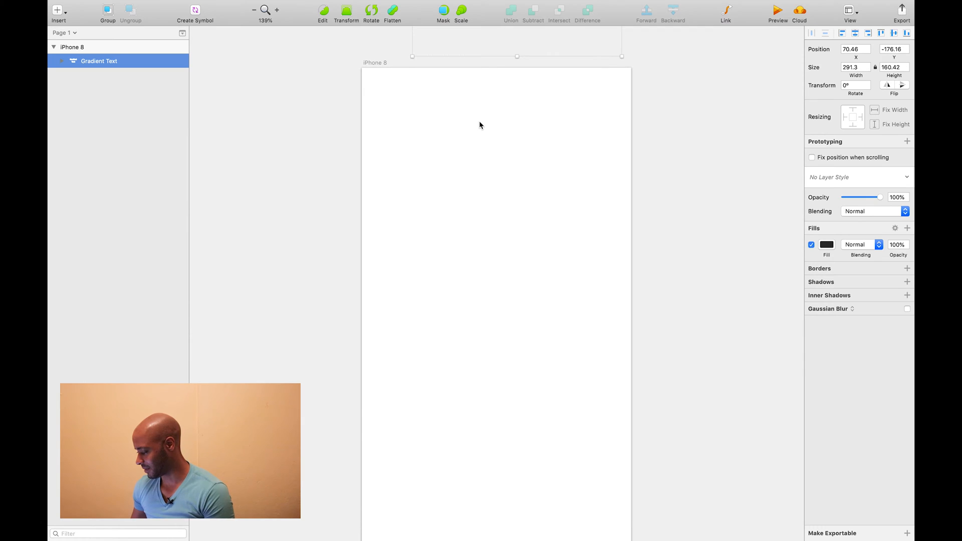
{"action": "left_click_drag", "start_coordinate": [503, 98], "coordinate": [482, 158]}
{"action": "scroll", "coordinate": [502, 110], "scroll_direction": "up", "scroll_amount": 1}
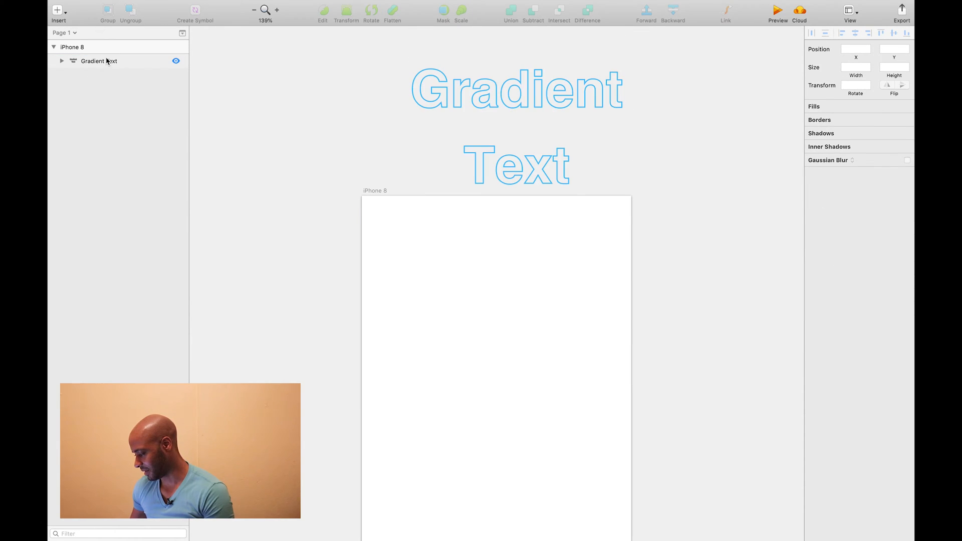
{"action": "left_click_drag", "start_coordinate": [326, 129], "coordinate": [492, 57]}
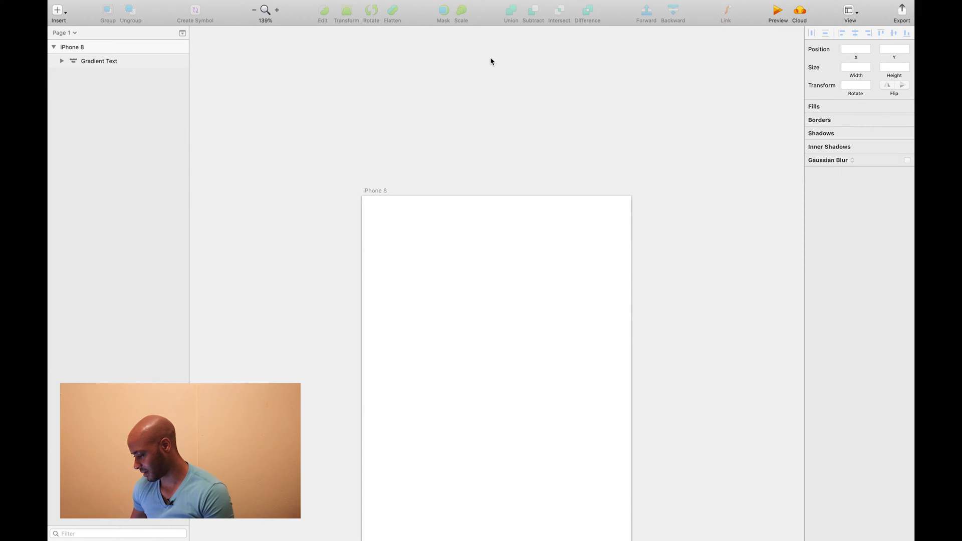
{"action": "left_click", "coordinate": [98, 62]}
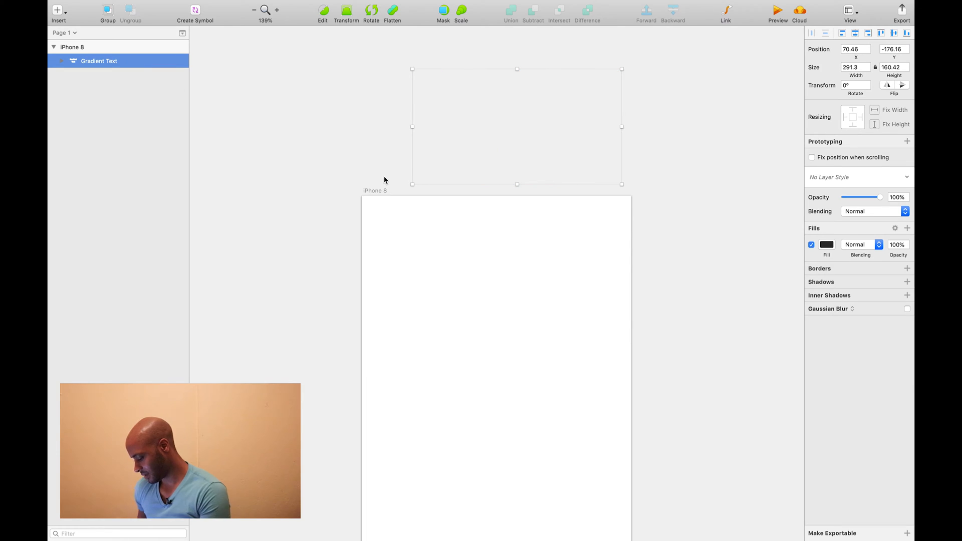
{"action": "key", "text": "shift+Down"}
{"action": "key", "text": "shift+Down"}
{"action": "key", "text": "shift+Down"}
{"action": "key", "text": "shift+Down"}
{"action": "key", "text": "shift+Down"}
{"action": "key", "text": "shift+Down"}
{"action": "key", "text": "shift+Down"}
{"action": "key", "text": "shift+Down"}
{"action": "key", "text": "shift+Down"}
{"action": "key", "text": "shift+Down"}
{"action": "key", "text": "shift+Down"}
{"action": "key", "text": "shift+Down"}
{"action": "key", "text": "shift+Down"}
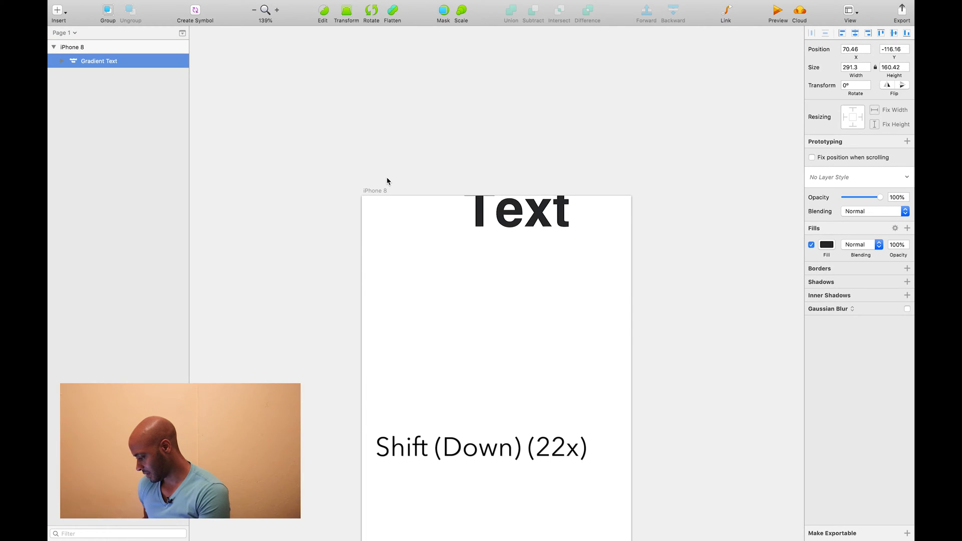
{"action": "key", "text": "shift+Down"}
{"action": "key", "text": "shift+Down"}
{"action": "key", "text": "shift+Down"}
{"action": "key", "text": "shift+Down"}
{"action": "key", "text": "shift+Down"}
{"action": "key", "text": "shift+Down"}
{"action": "key", "text": "shift+Down"}
{"action": "key", "text": "shift+Down"}
{"action": "key", "text": "shift+Down"}
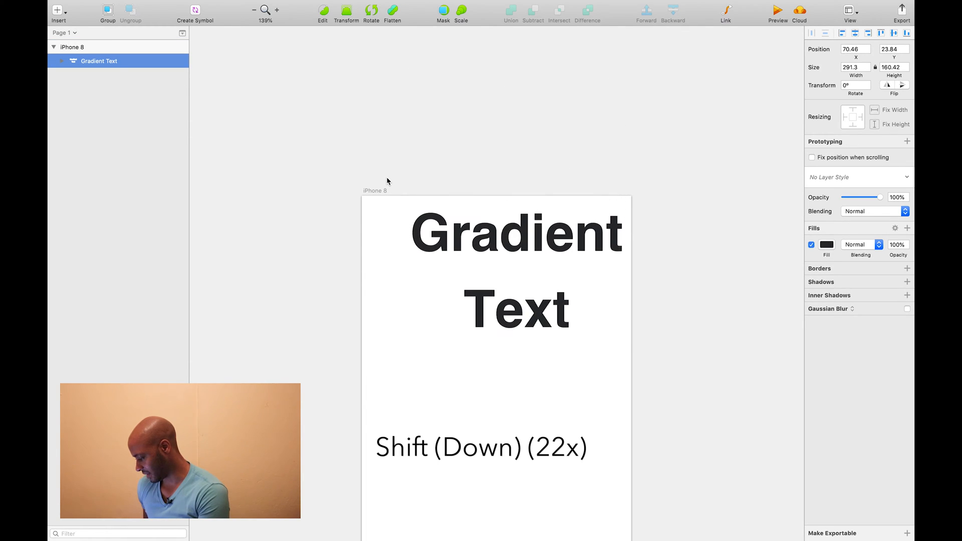
Center the outlined text horizontally and vertically on the artboard.
{"action": "left_click", "coordinate": [856, 33]}
{"action": "left_click", "coordinate": [895, 33]}
{"action": "scroll", "coordinate": [533, 348], "scroll_direction": "down", "scroll_amount": 5}
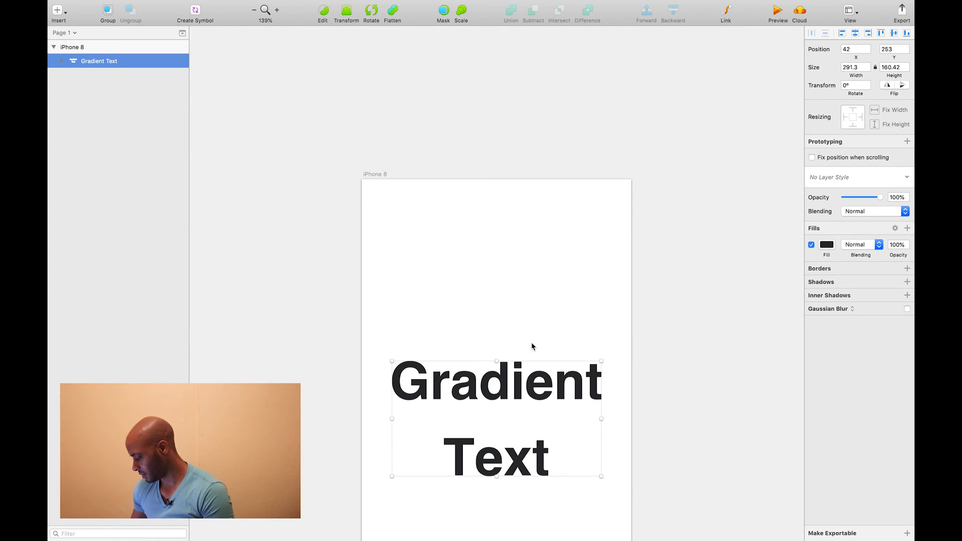
{"action": "scroll", "coordinate": [576, 340], "scroll_direction": "down", "scroll_amount": 2}
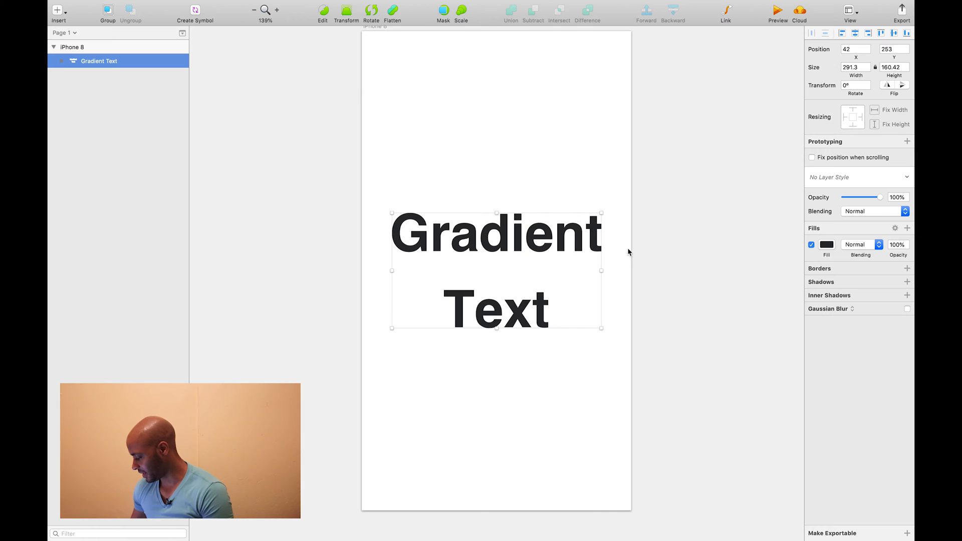
Open the fill color settings of the outlined Gradient Text layer.
{"action": "left_click", "coordinate": [613, 262]}
{"action": "left_click", "coordinate": [580, 247]}
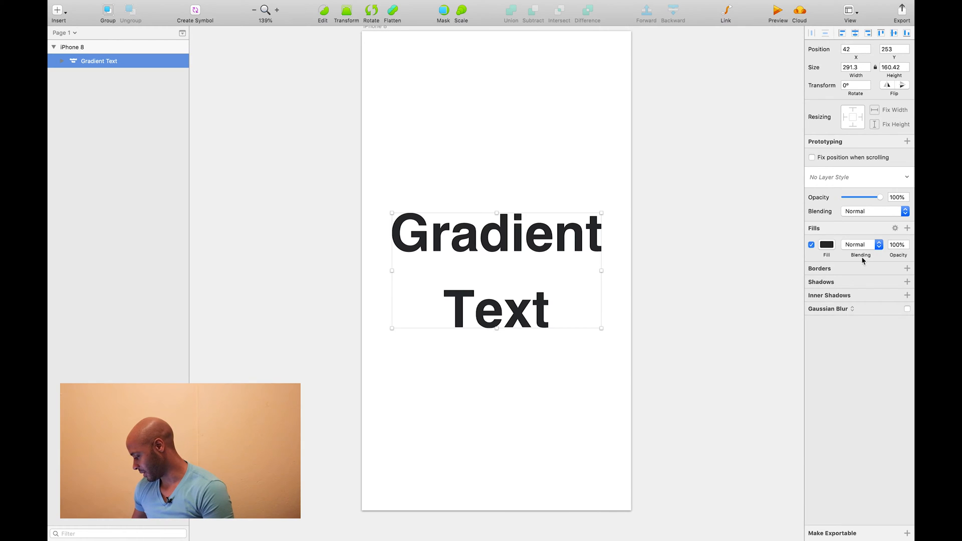
{"action": "left_click", "coordinate": [827, 245]}
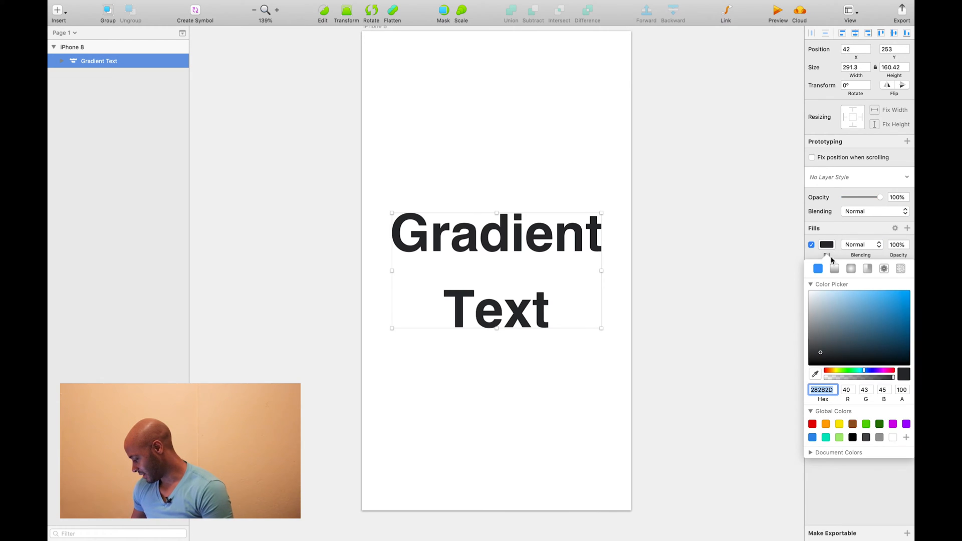